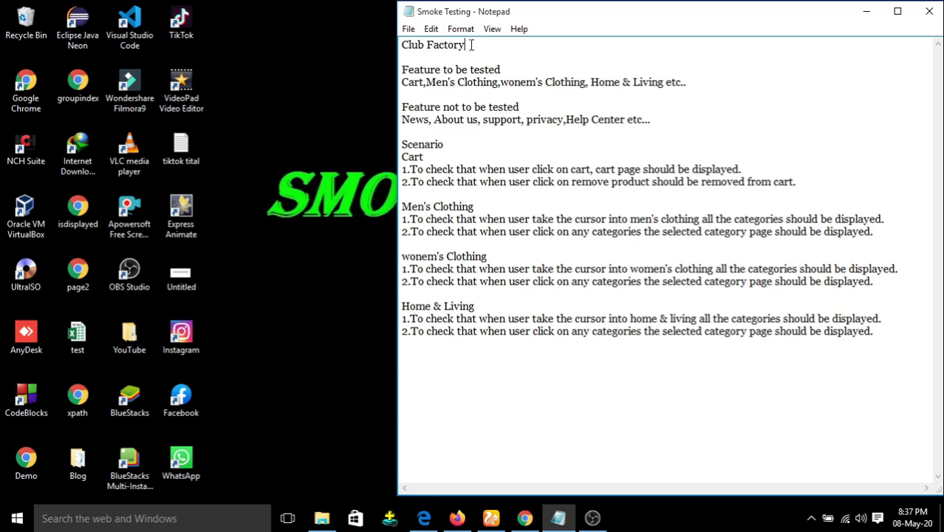
Switch to the Club Factory site in Chrome and examine the More entries against the features listed as not tested.
left_click(471, 45)
mouse_move(528, 520)
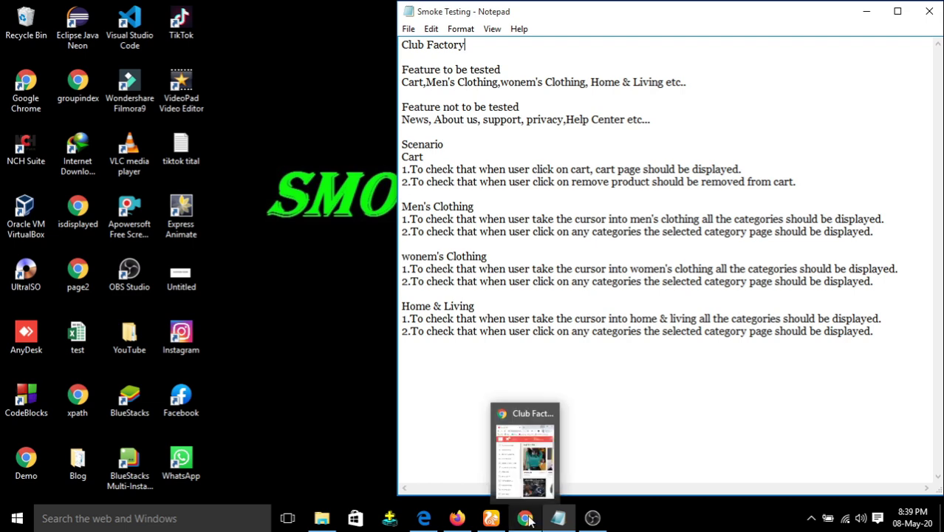
left_click(526, 487)
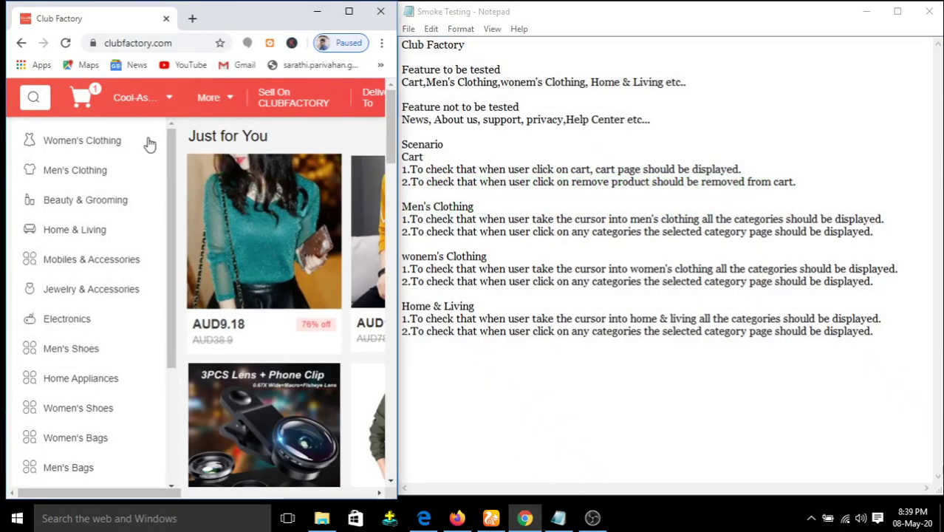
mouse_move(213, 97)
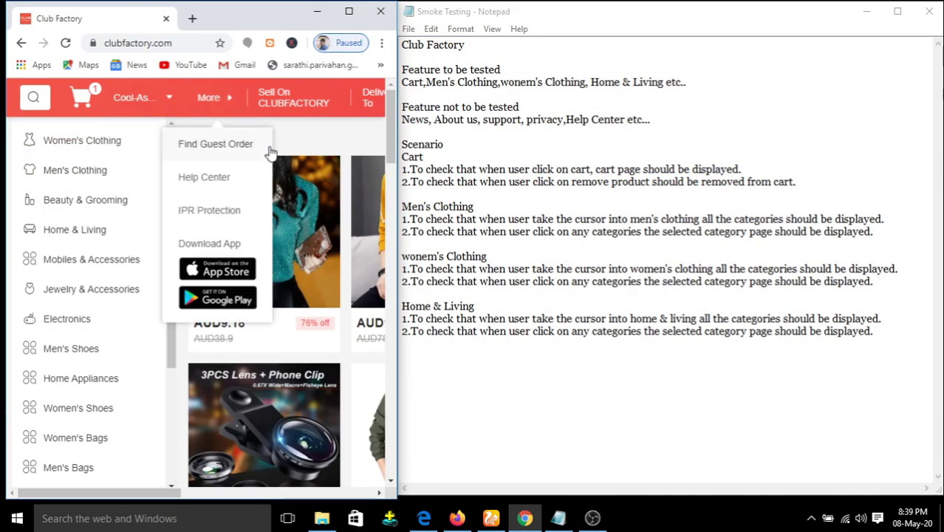
left_click(348, 11)
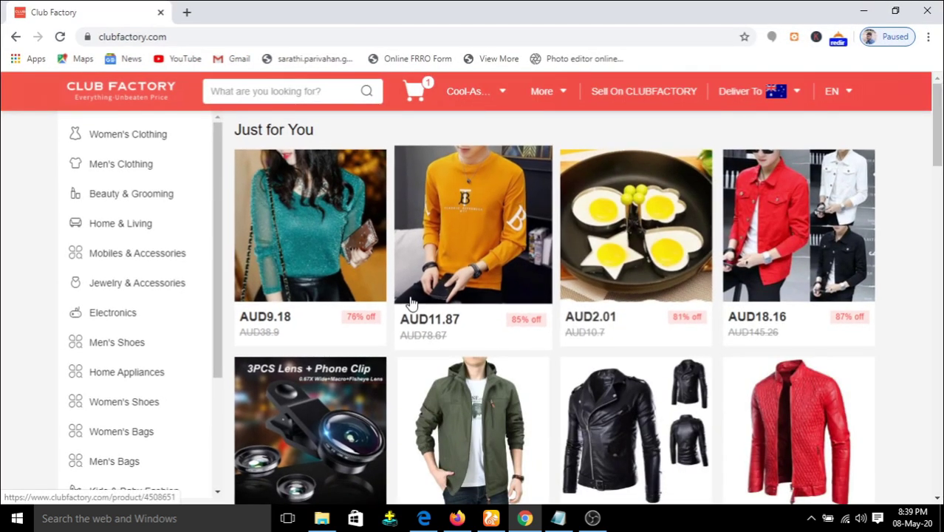
left_click(896, 12)
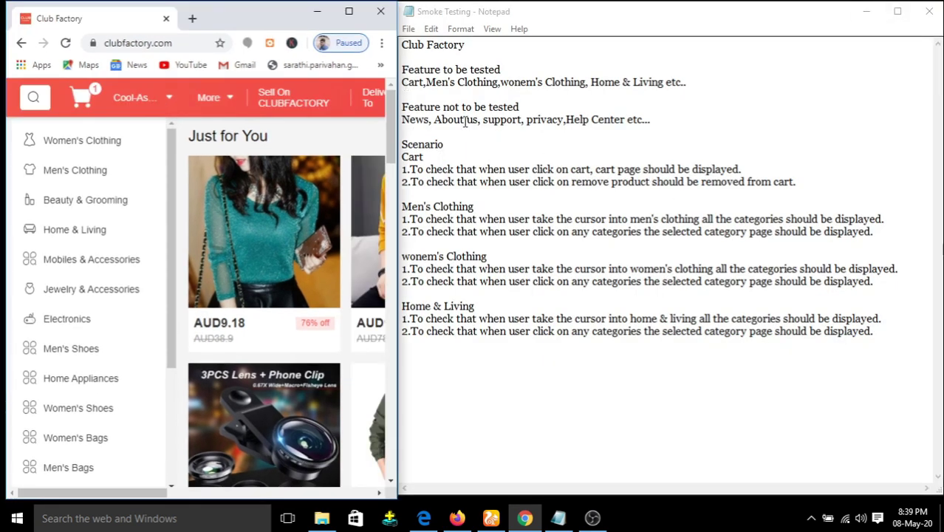
mouse_move(229, 103)
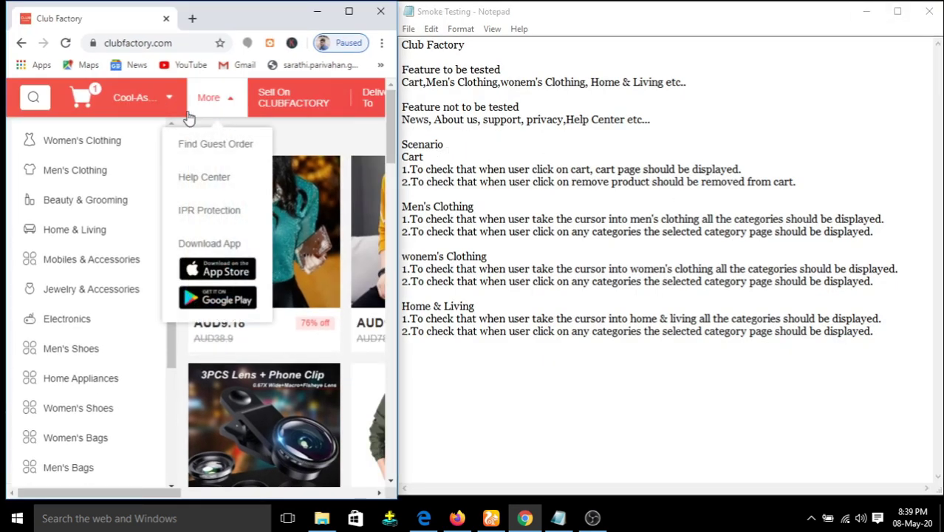
mouse_move(172, 111)
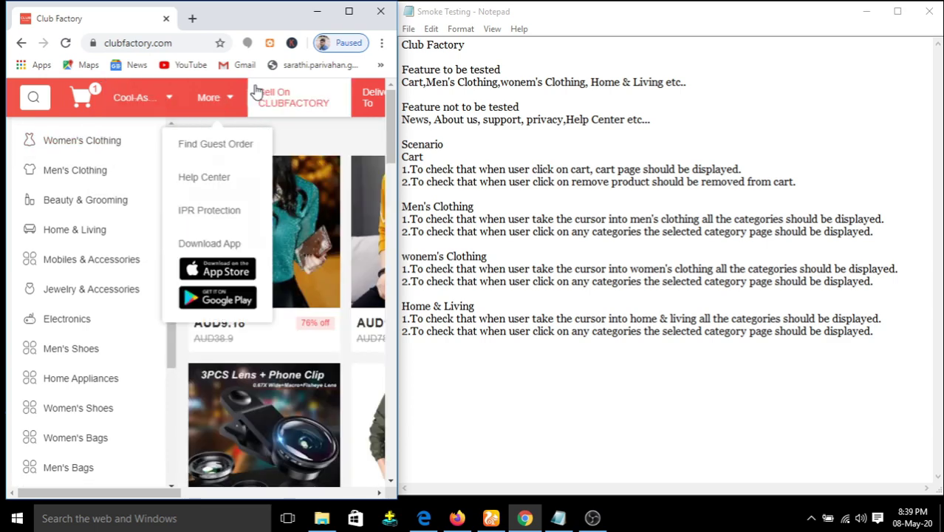
left_click(349, 13)
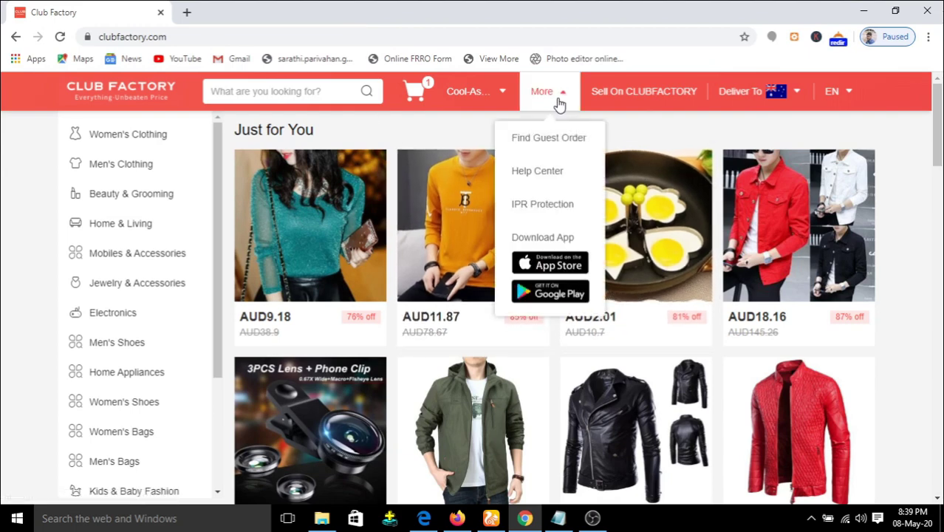
View the account's My Order page, then return to the Club Factory home page.
mouse_move(504, 98)
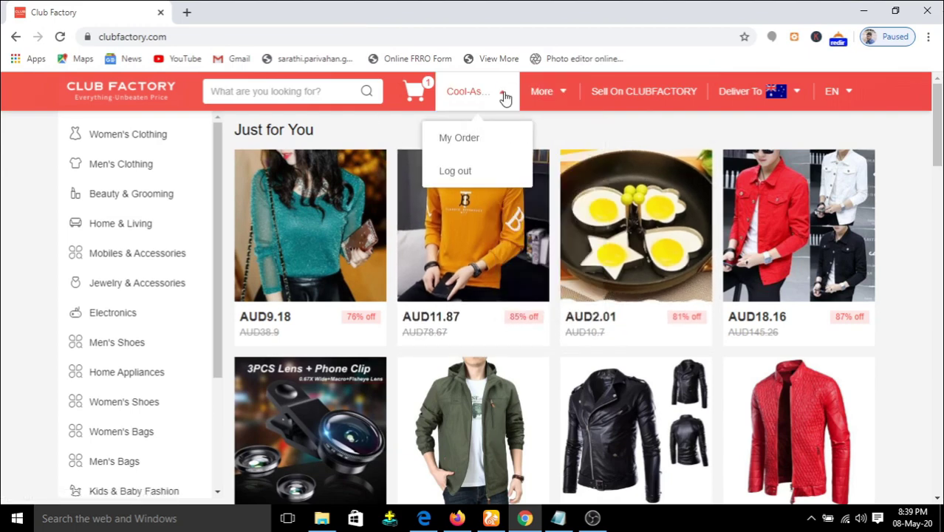
left_click(468, 141)
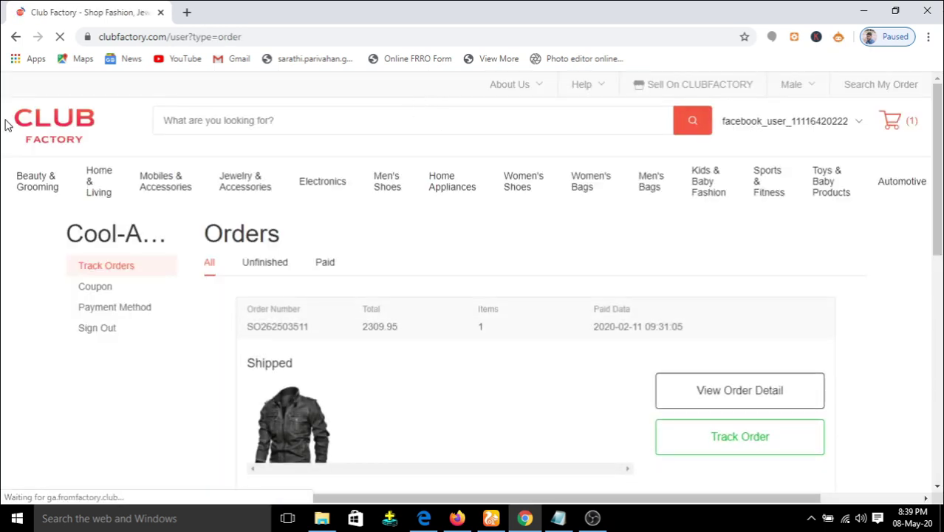
left_click(15, 37)
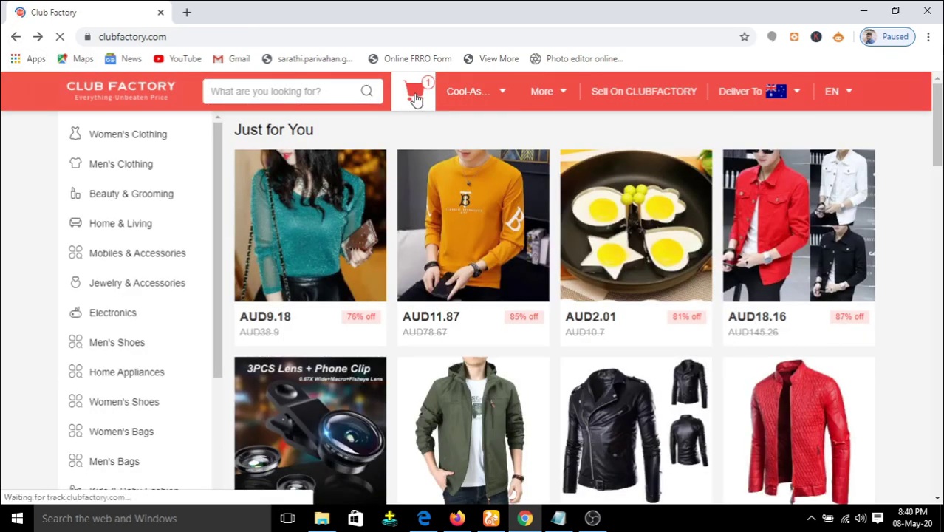
Display the cart page and compare it with the first Cart scenario in the Smoke Testing notes.
left_click(414, 93)
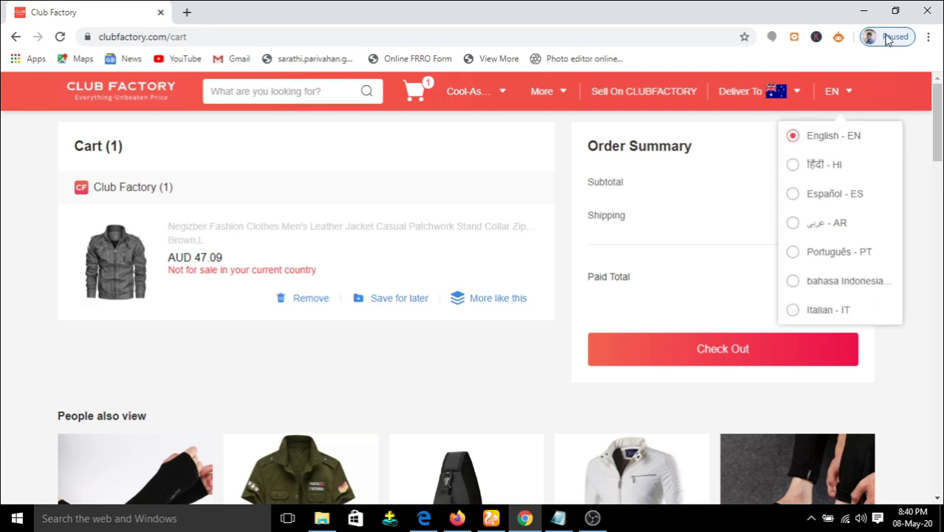
left_click(896, 12)
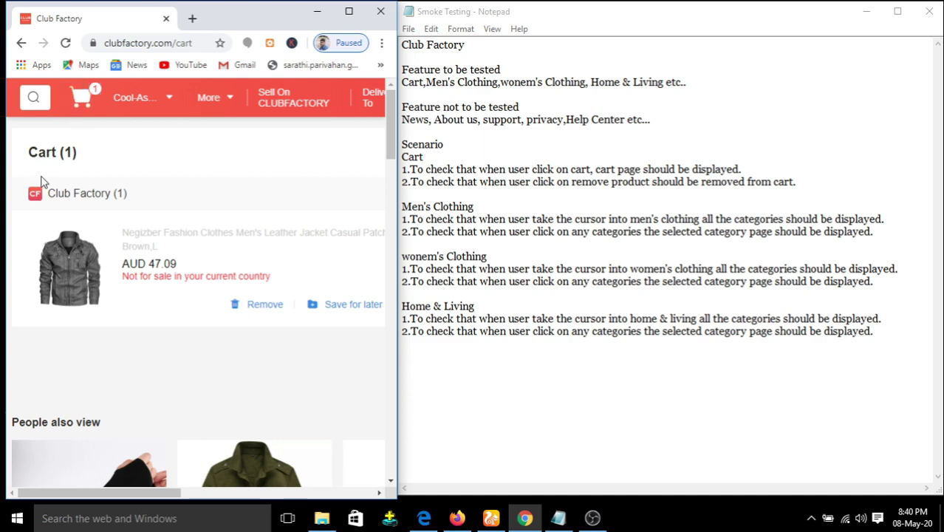
left_click(349, 11)
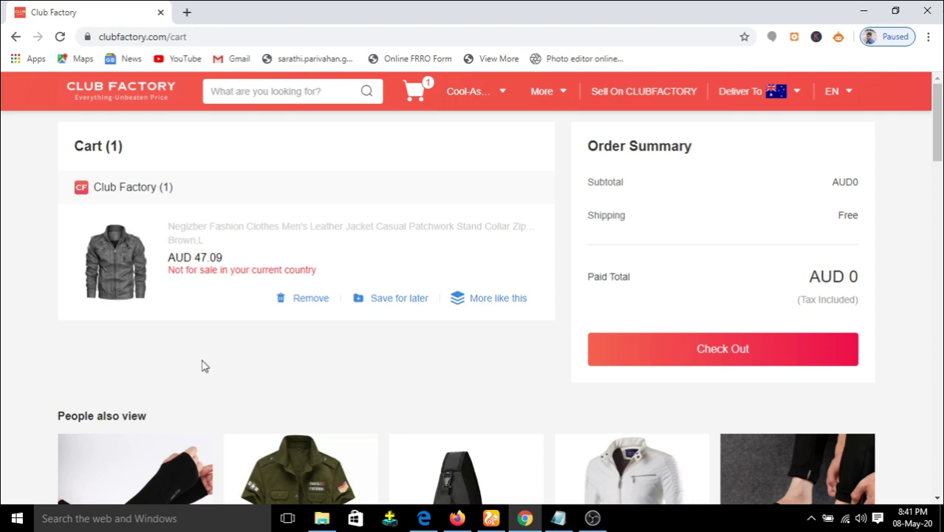
left_click(895, 12)
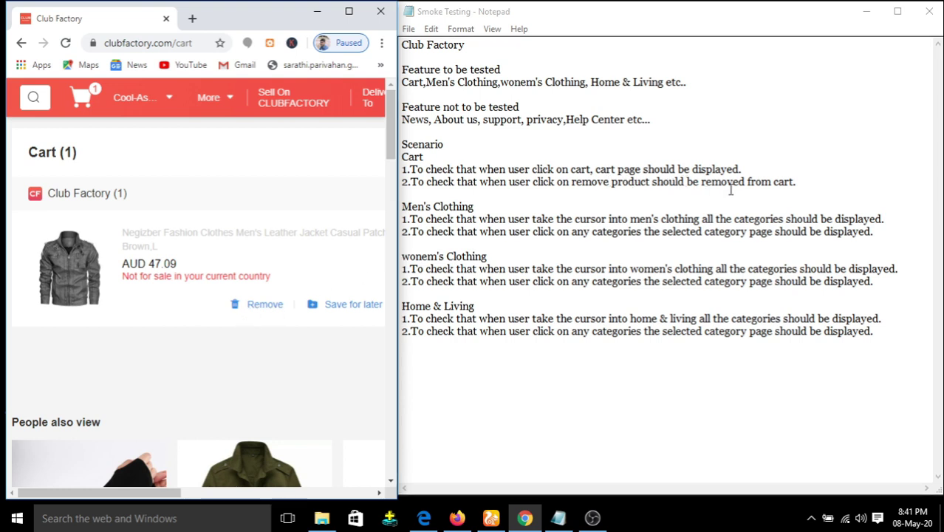
Remove the men's leather jacket from the cart to test the second Cart scenario, and return to the home page.
left_click(251, 307)
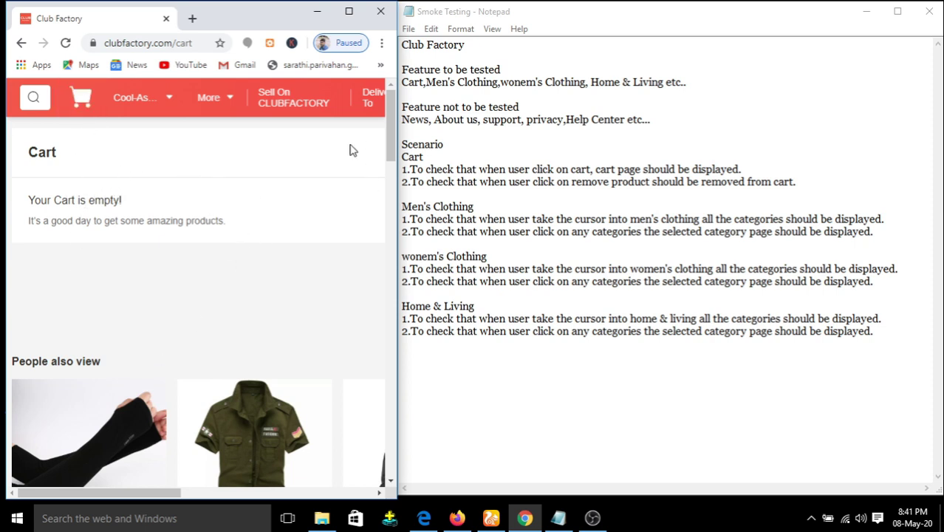
left_click(517, 182)
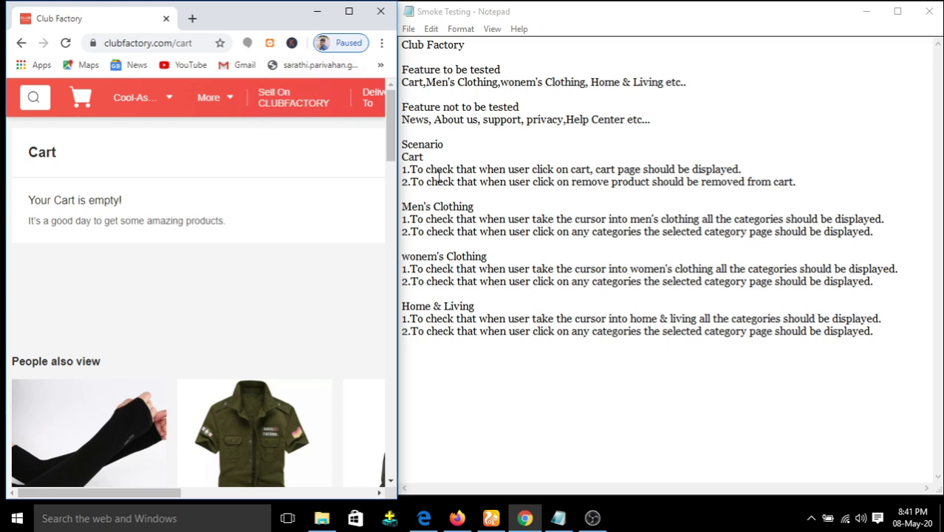
left_click(264, 122)
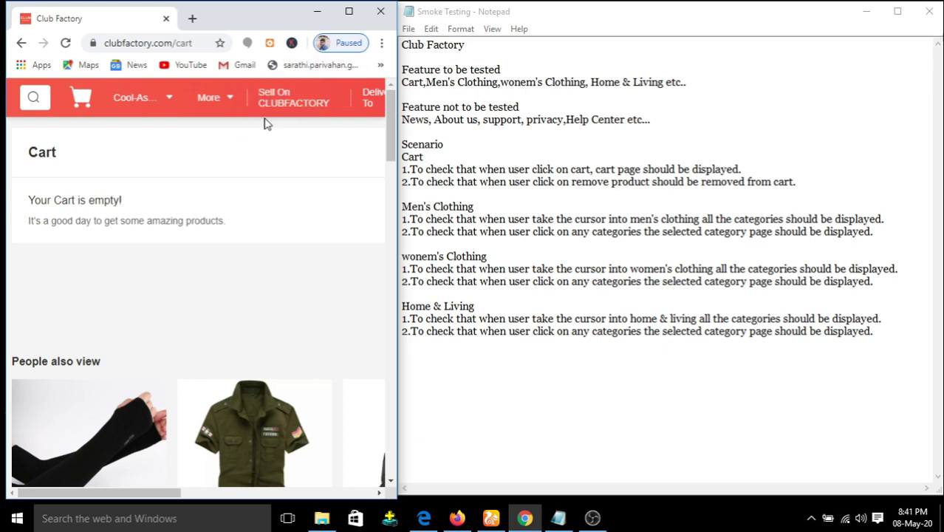
left_click(22, 44)
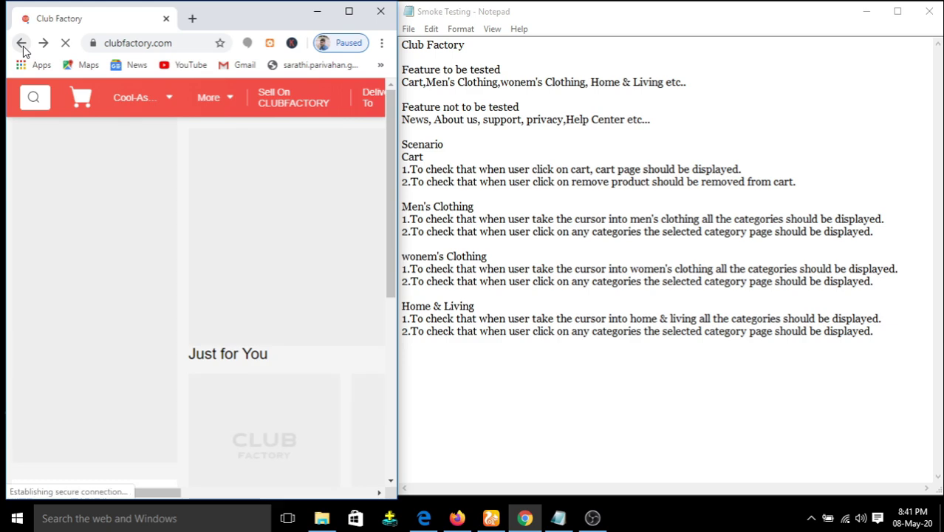
Check the Men's Clothing category list against the first Men's Clothing scenario in the notes.
mouse_move(77, 174)
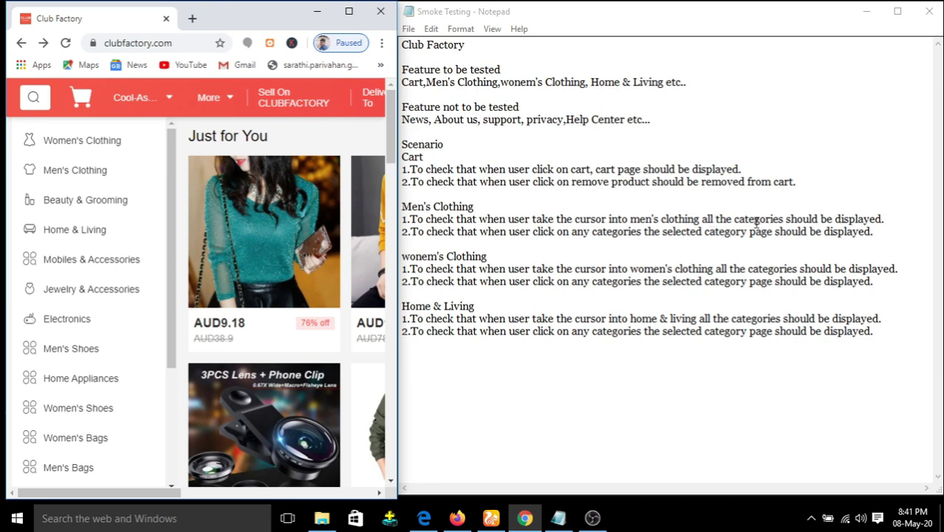
left_click(349, 11)
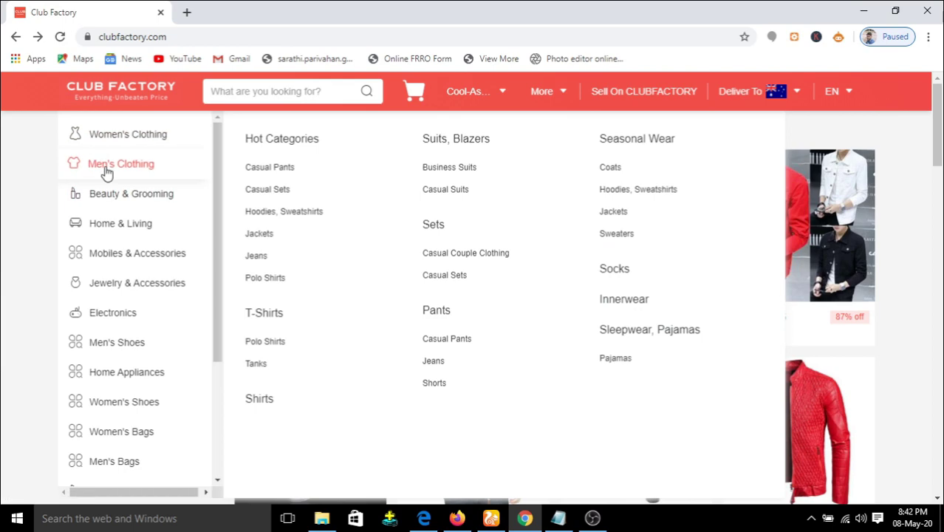
mouse_move(96, 193)
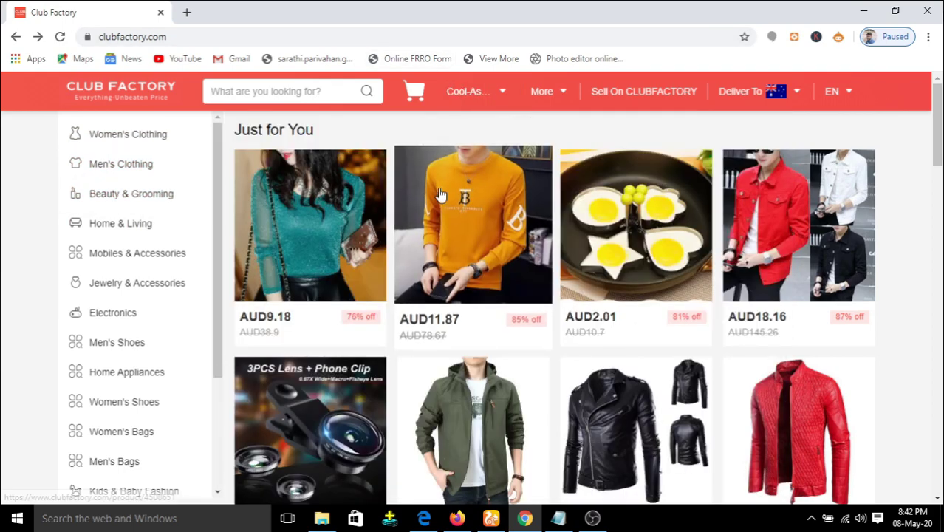
mouse_move(207, 203)
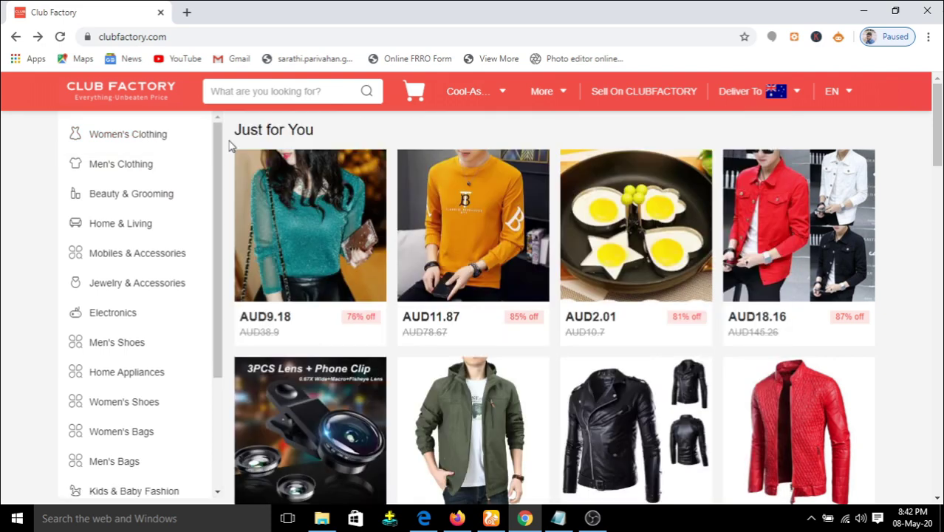
mouse_move(188, 150)
mouse_move(151, 165)
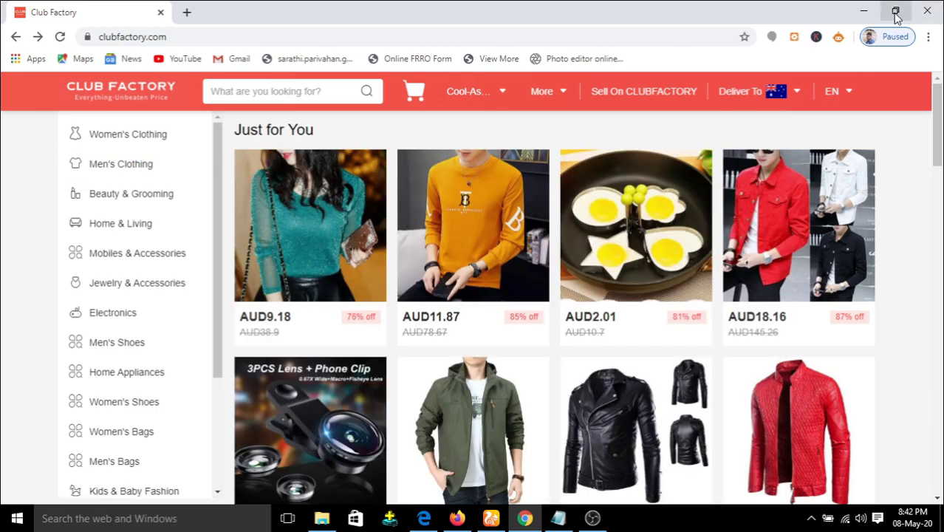
left_click(895, 10)
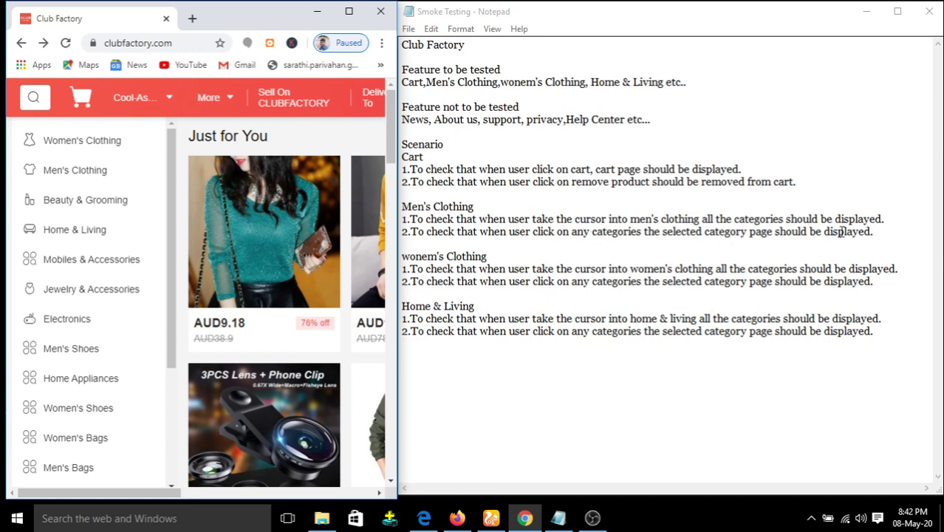
Display the Polo Shirts category page from T-Shirts in Men's Clothing, with the browser window maximized.
mouse_move(86, 178)
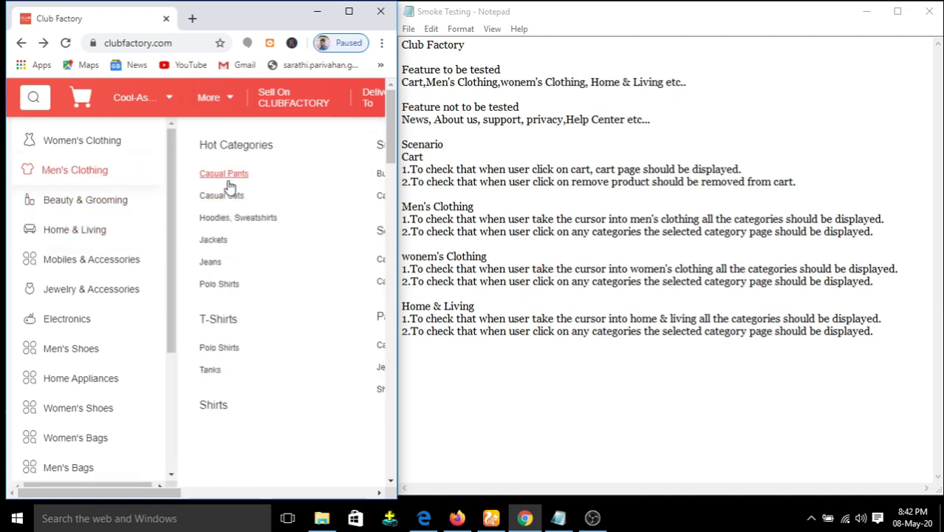
left_click(220, 348)
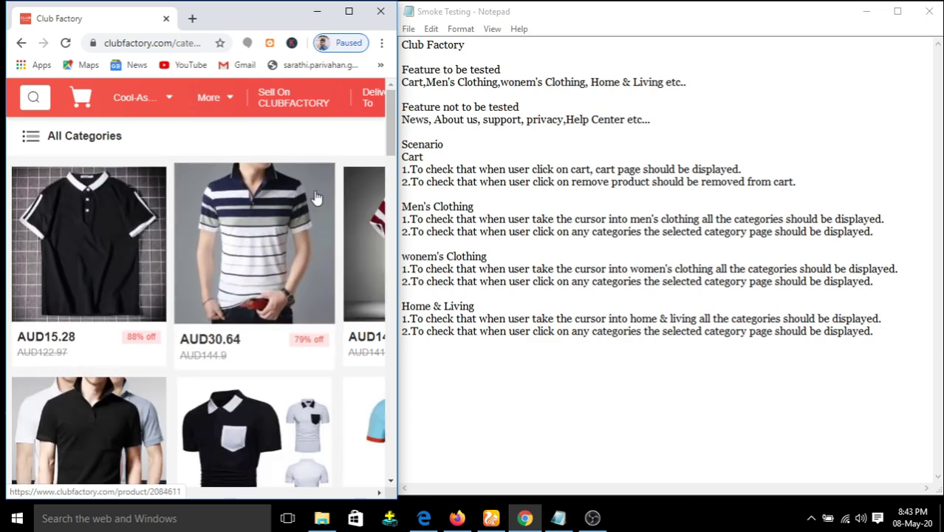
left_click(349, 12)
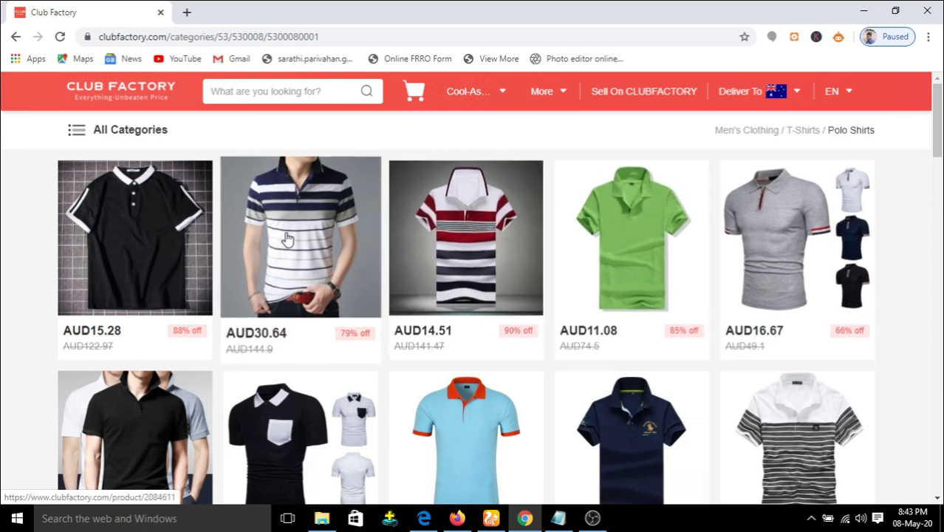
Look through the Polo Shirts products to verify the selected category page, and return to the home page.
scroll(254, 336, "down", 1)
scroll(254, 336, "down", 3)
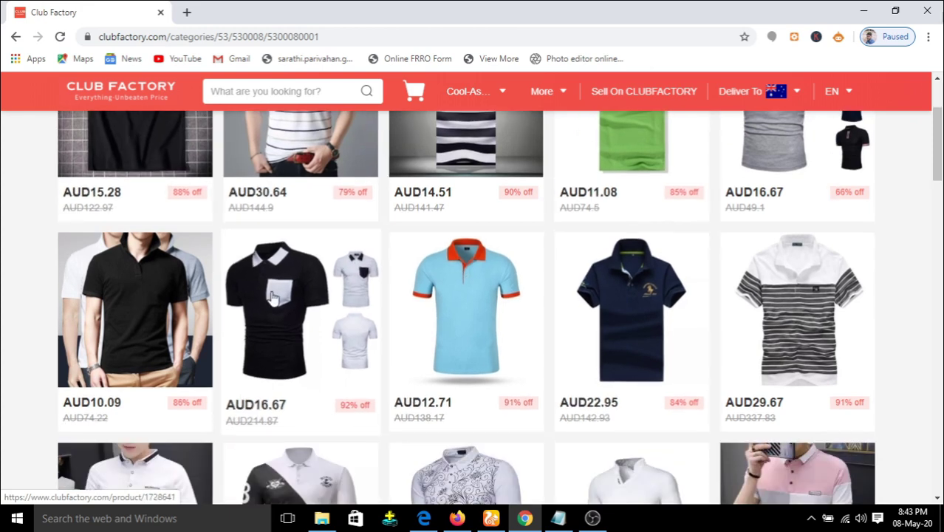
scroll(326, 285, "down", 6)
scroll(327, 285, "down", 15)
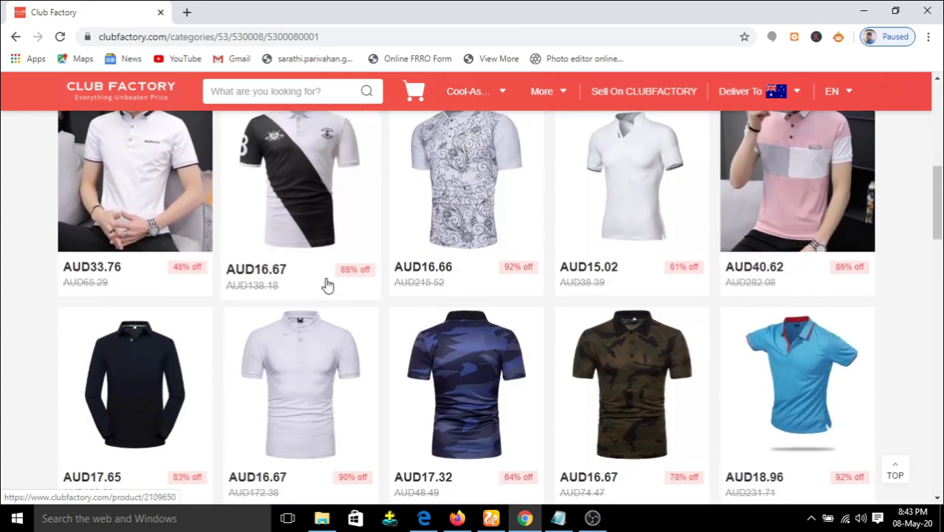
scroll(328, 285, "up", 20)
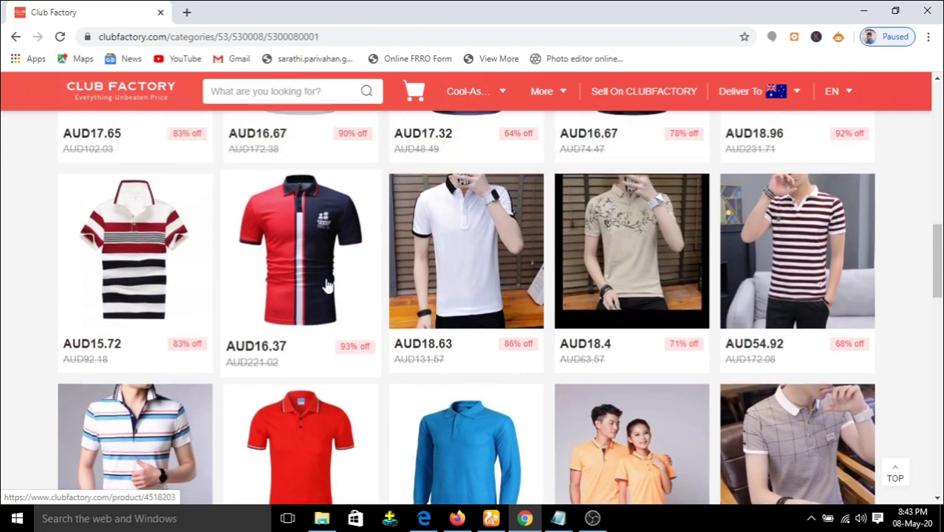
scroll(330, 285, "up", 2)
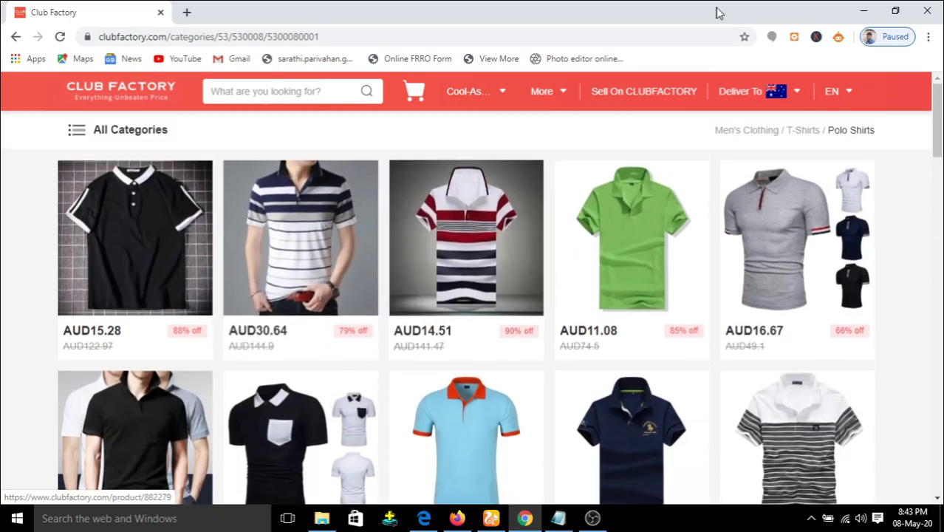
left_click(894, 12)
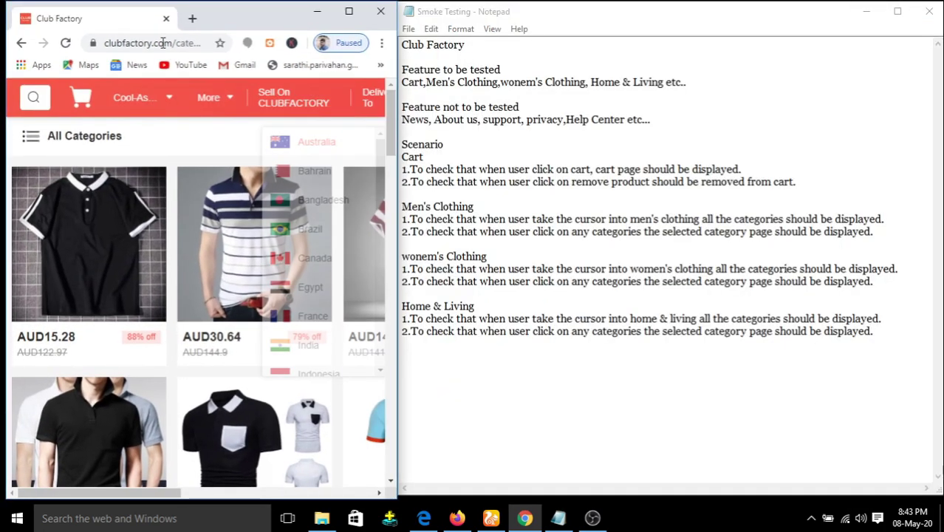
left_click(18, 45)
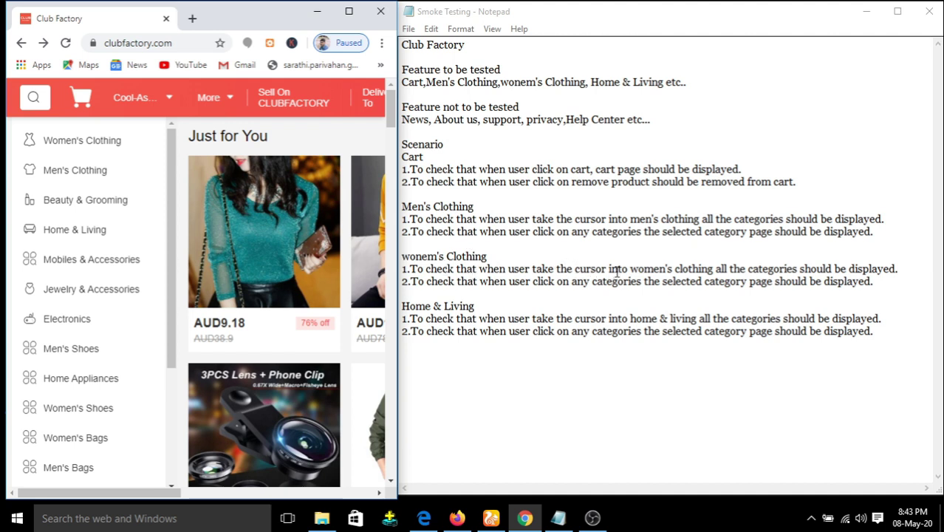
Display the Dresses category page from Dresses, Jumpsuits in Women's Clothing, with the browser window maximized.
mouse_move(96, 142)
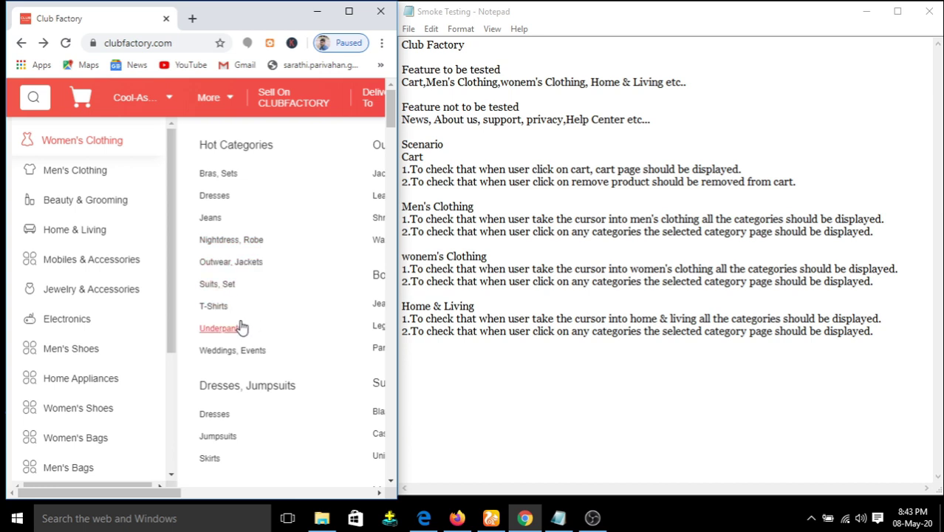
left_click(224, 415)
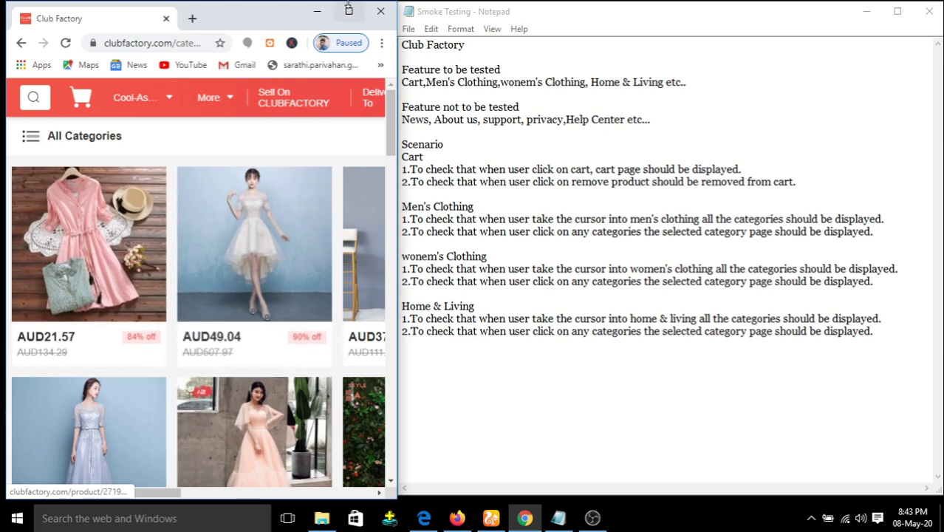
left_click(349, 11)
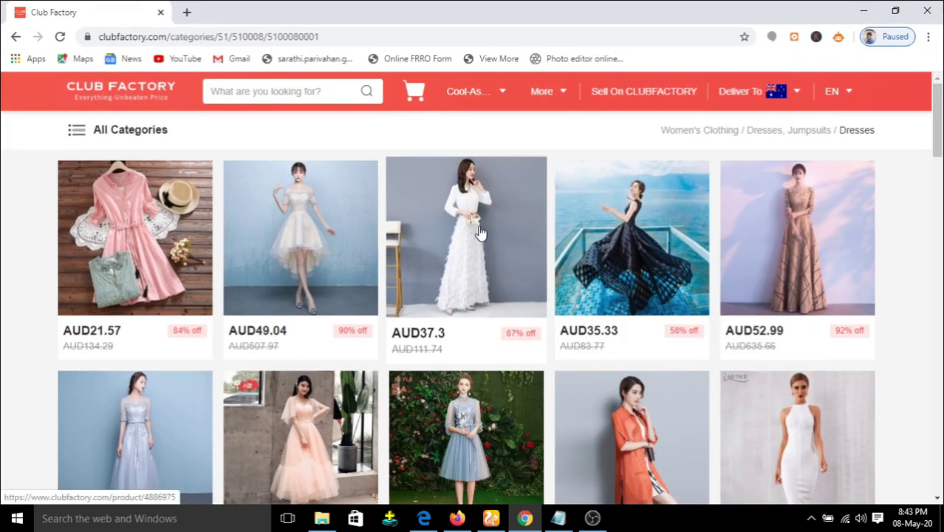
Look through the Dresses products to verify the selected Women's Clothing category page, and return to the home page.
scroll(479, 232, "down", 1)
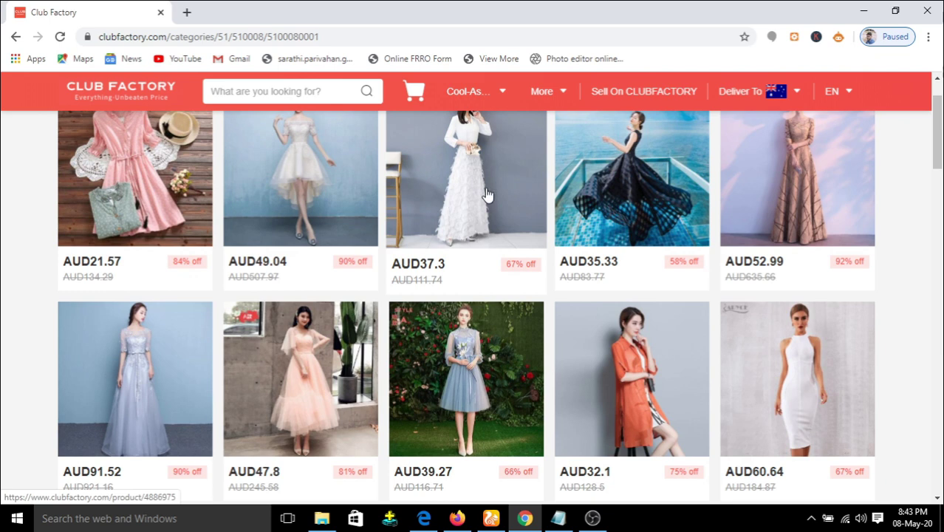
scroll(485, 196, "down", 3)
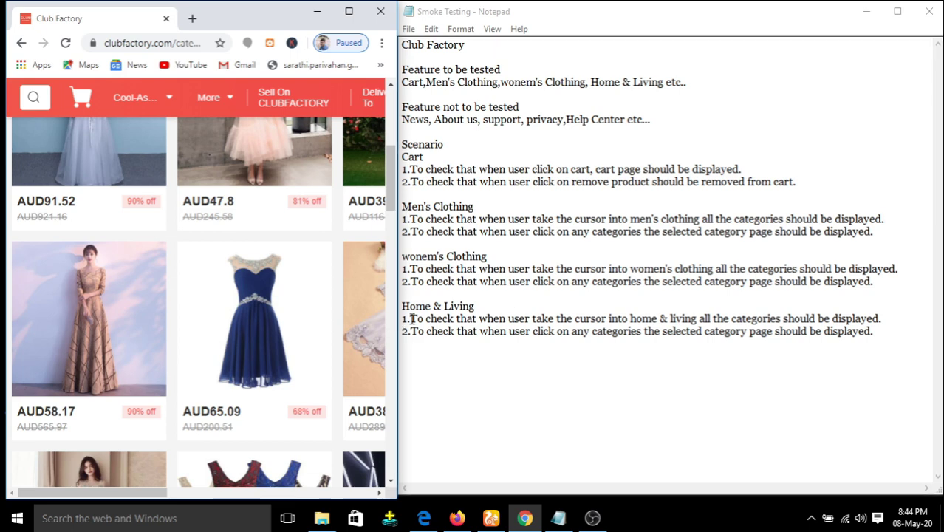
left_click(21, 44)
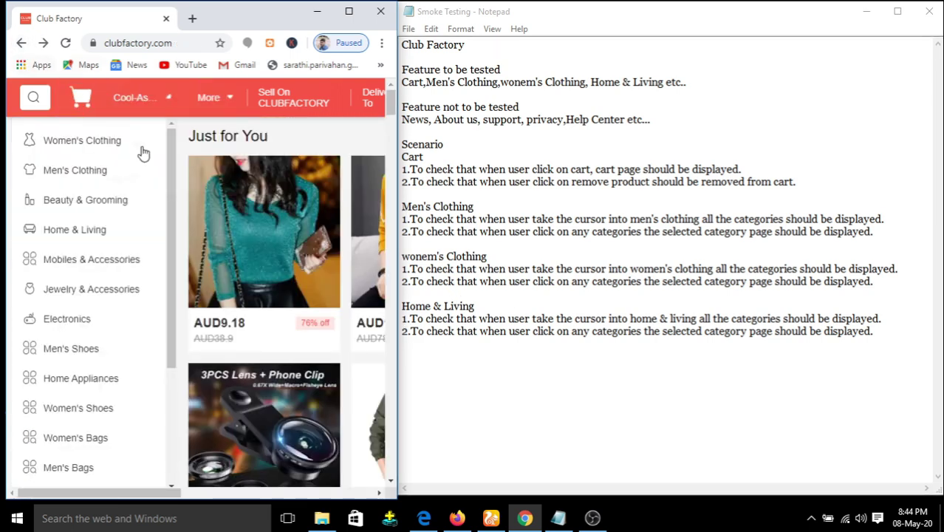
Check the Home & Living category list and display its Kitchen Tools page in a maximized browser window.
mouse_move(101, 235)
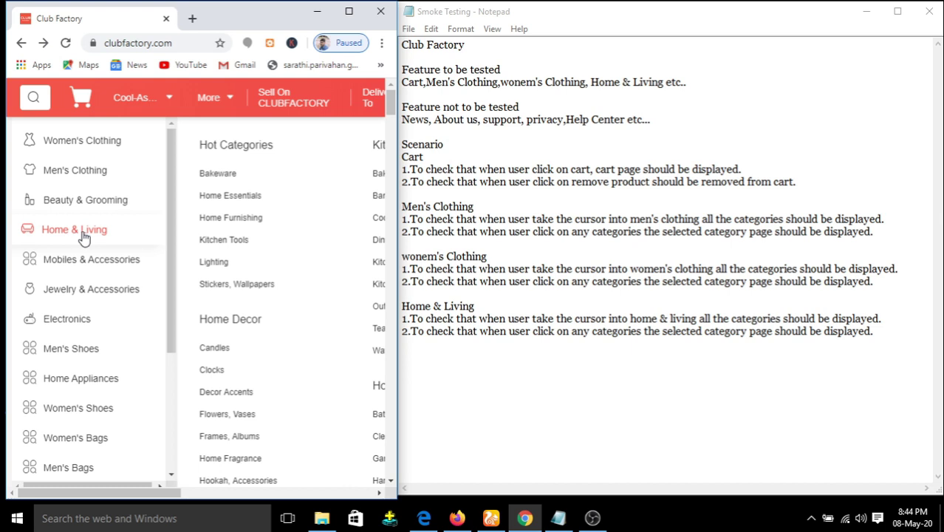
mouse_move(89, 257)
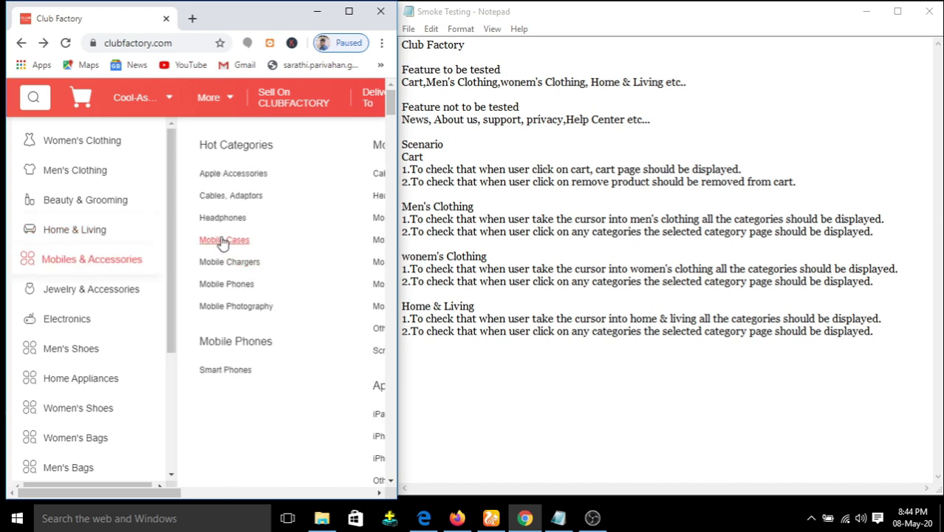
mouse_move(126, 235)
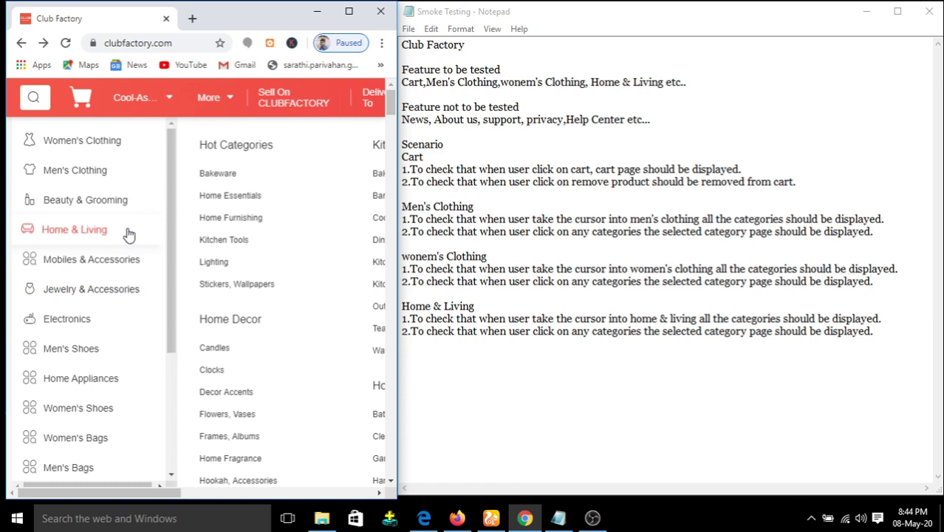
left_click(224, 248)
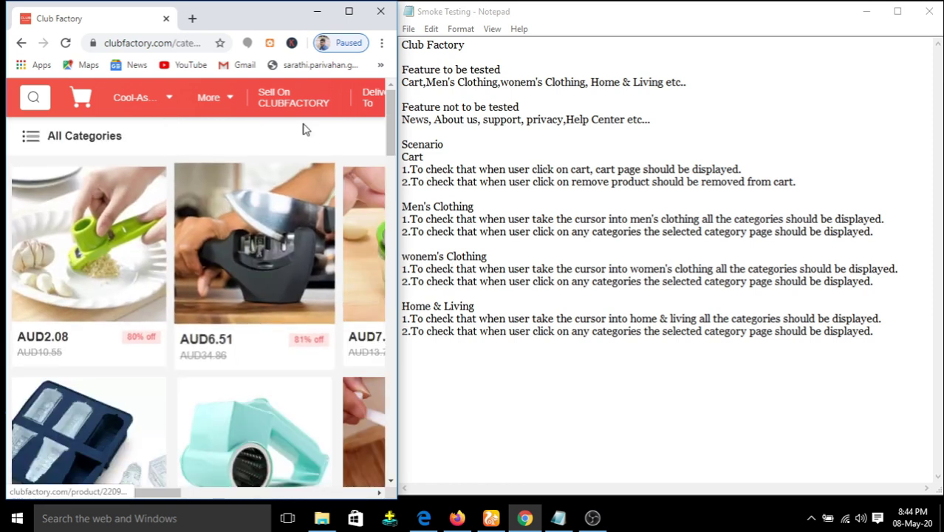
left_click(348, 11)
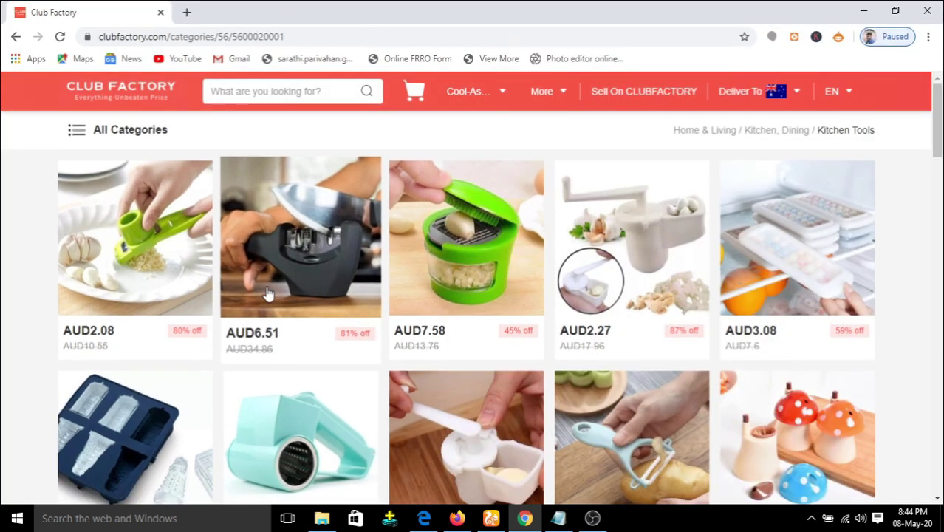
Look through the Kitchen Tools products to verify the selected Home & Living category page, and return to the home page.
scroll(443, 331, "down", 2)
scroll(444, 334, "up", 1)
scroll(444, 335, "up", 1)
left_click(16, 37)
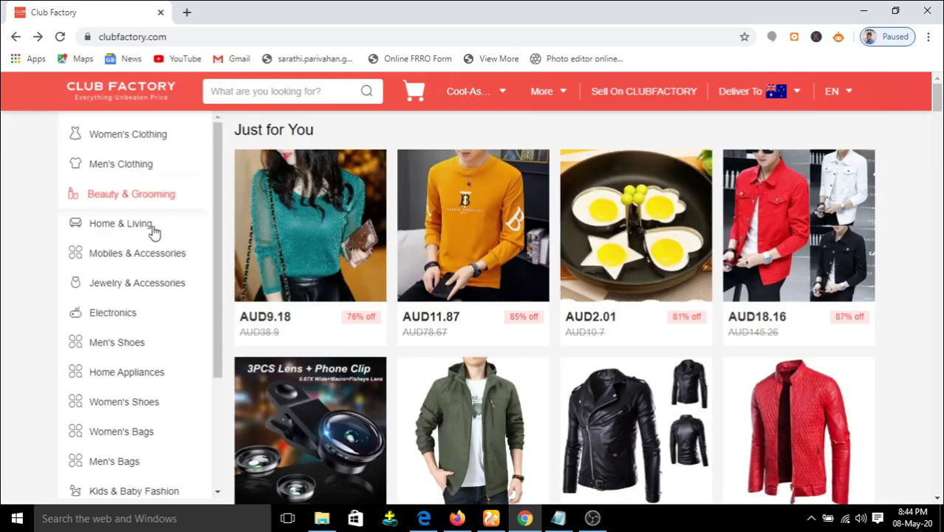
Examine the subcategory lists of the home page categories, from Women's Clothing down to Automotive and back up.
mouse_move(123, 233)
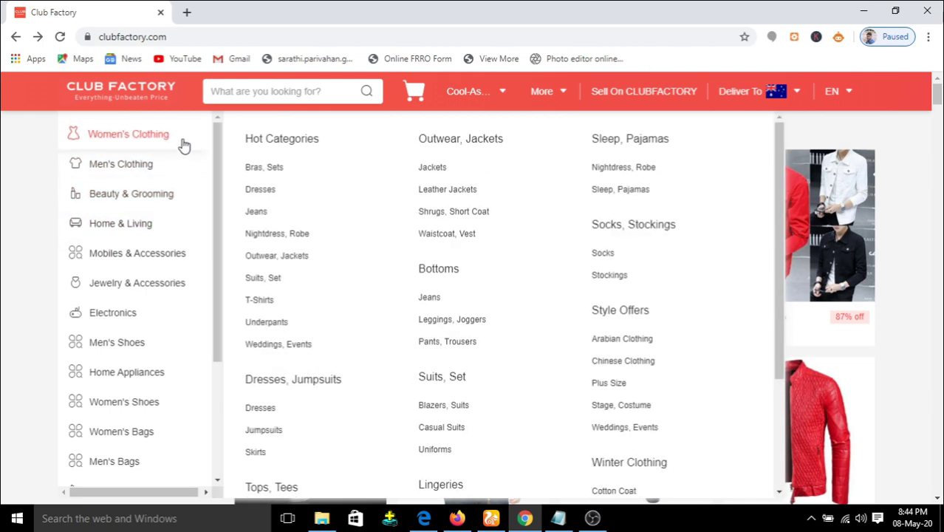
mouse_move(141, 168)
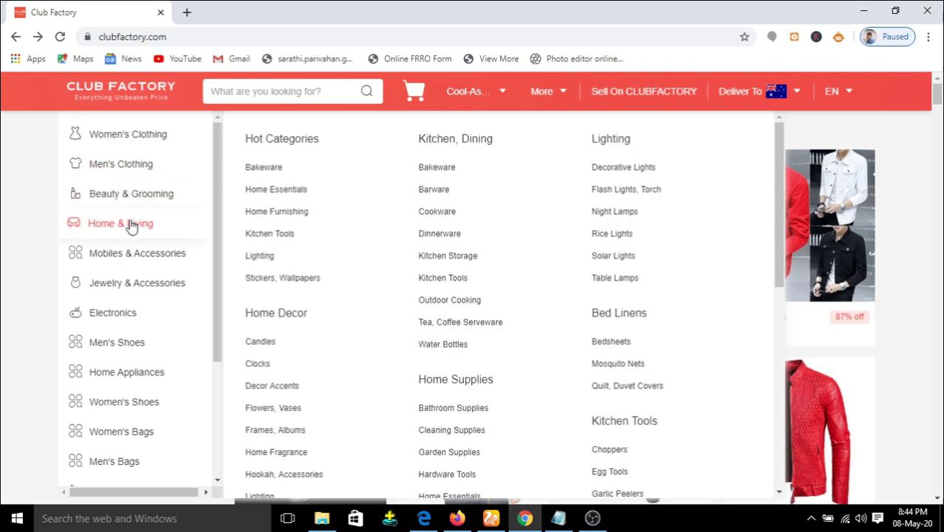
mouse_move(127, 286)
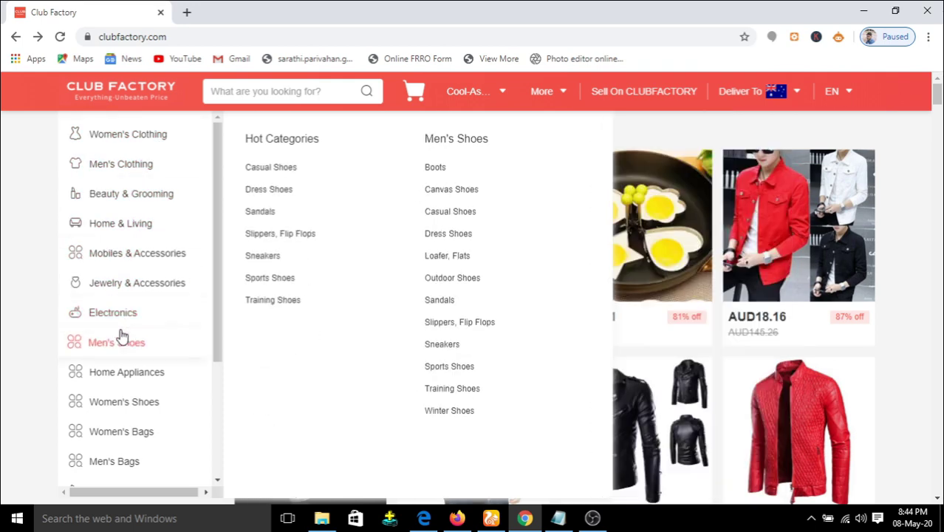
mouse_move(120, 378)
scroll(148, 307, "down", 2)
mouse_move(122, 264)
scroll(122, 270, "down", 1)
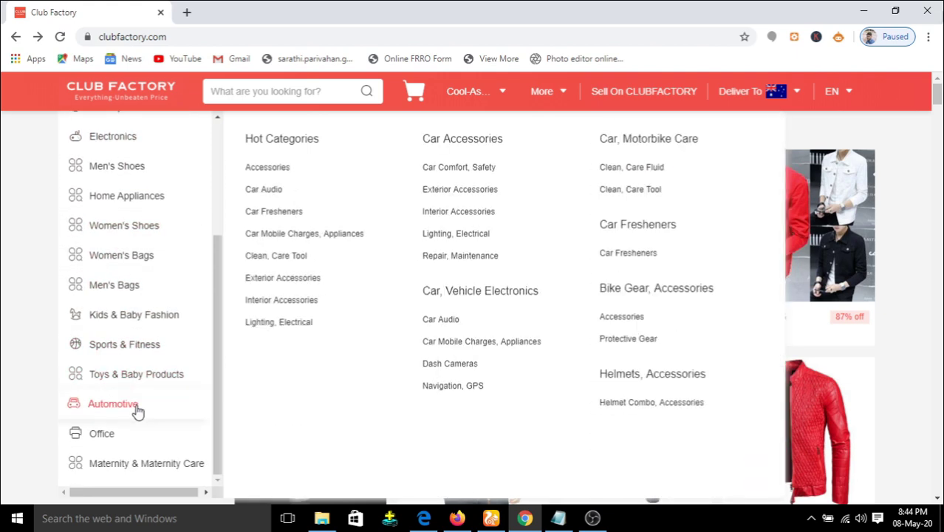
scroll(136, 412, "up", 2)
mouse_move(121, 314)
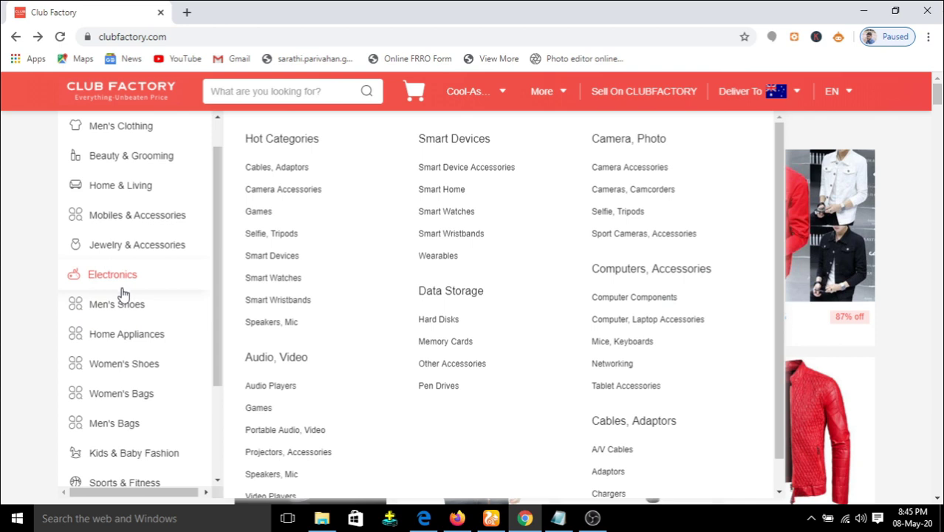
scroll(123, 293, "up", 1)
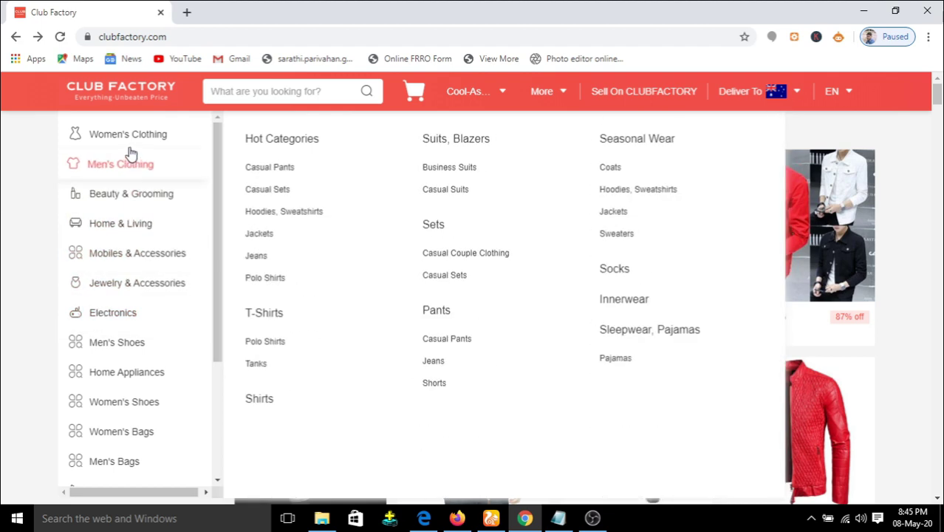
Check that Bras, Sets in the Women's Clothing hot categories opens its category page, and return to the home page.
mouse_move(133, 147)
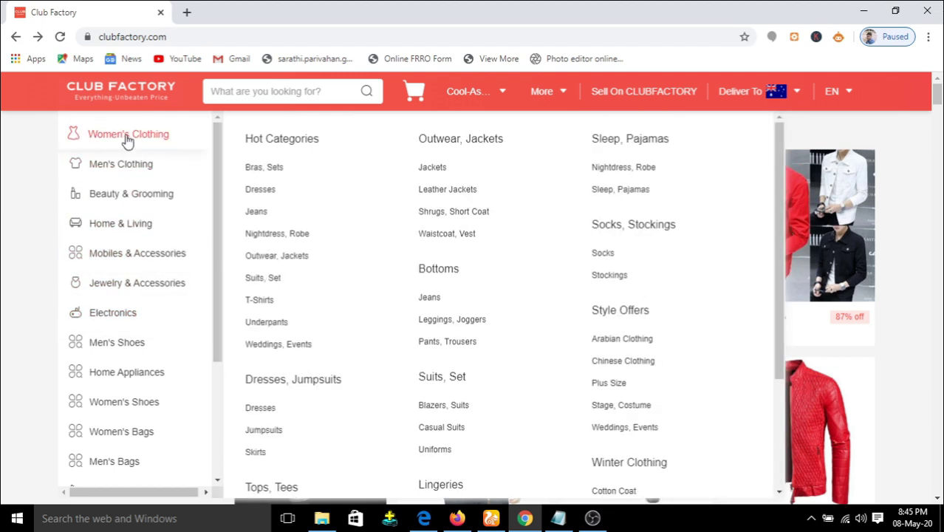
left_click(267, 171)
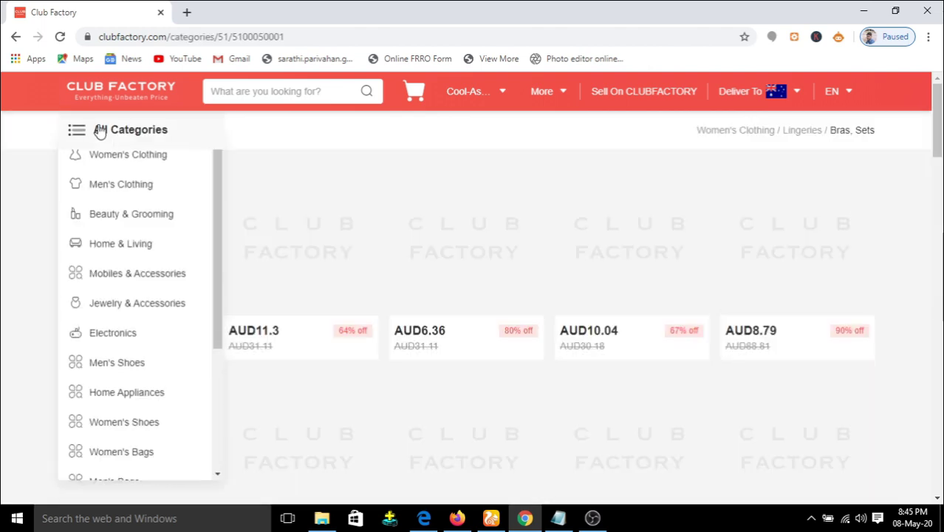
left_click(14, 39)
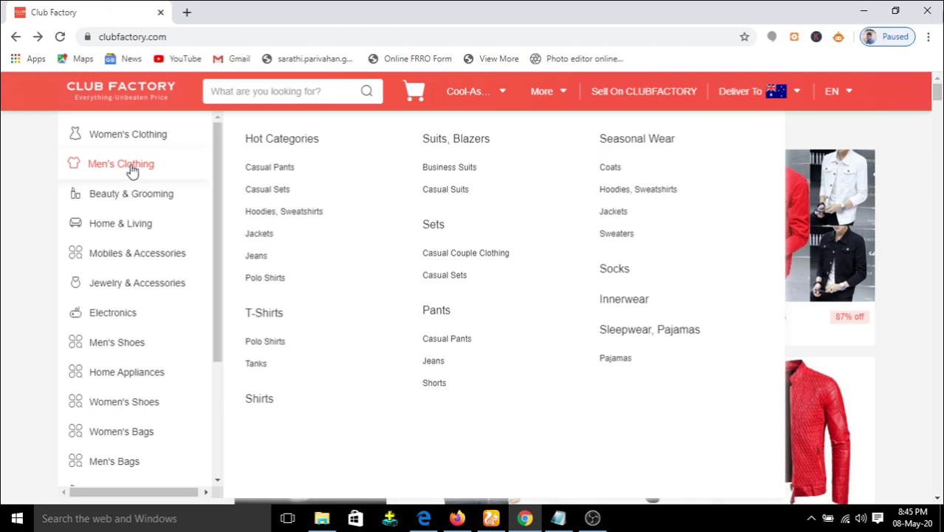
Check that Dresses in the Women's Clothing hot categories opens its category page, and return to the home page.
mouse_move(140, 144)
mouse_move(184, 150)
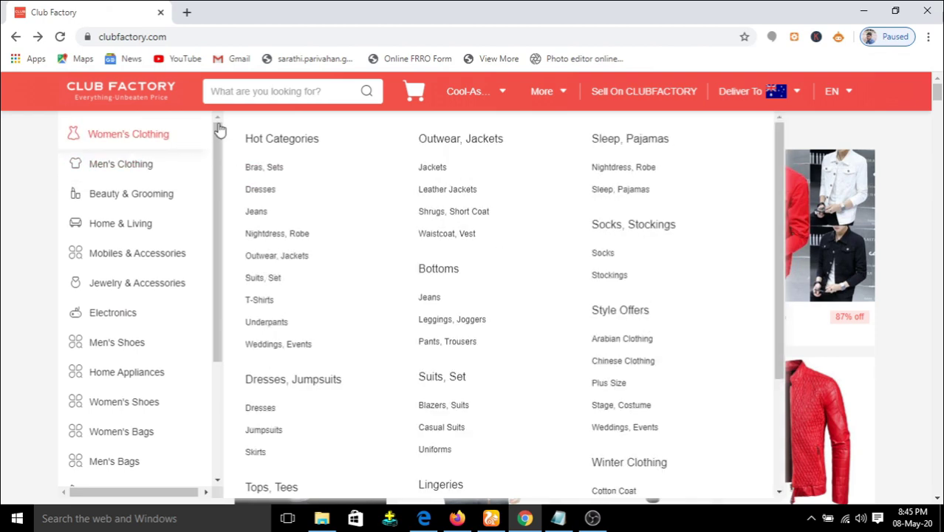
left_click(264, 191)
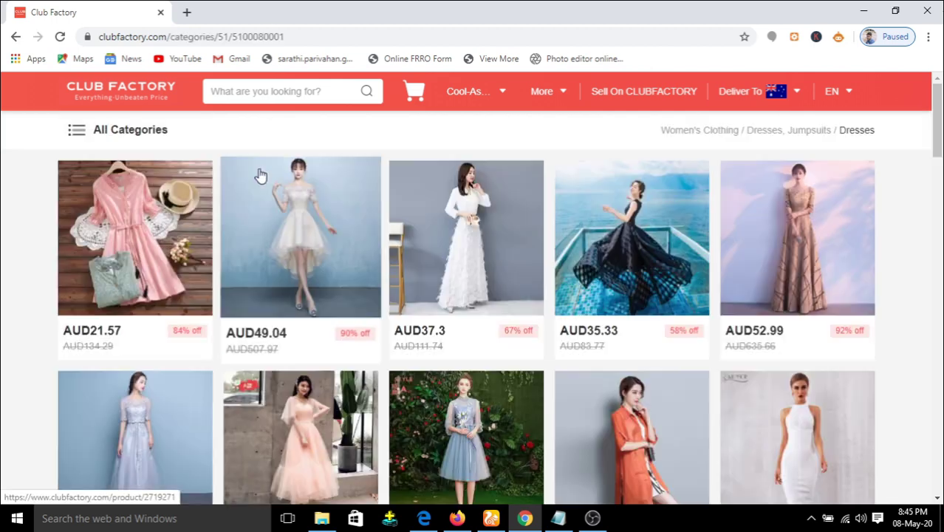
left_click(17, 37)
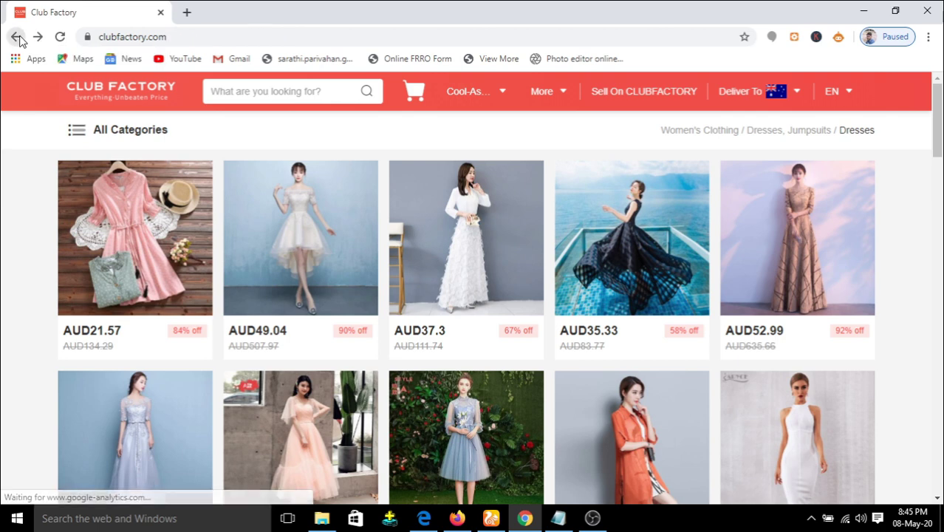
Check that Casual Pants in the Men's Clothing hot categories opens its category page, and return to the home page.
mouse_move(80, 164)
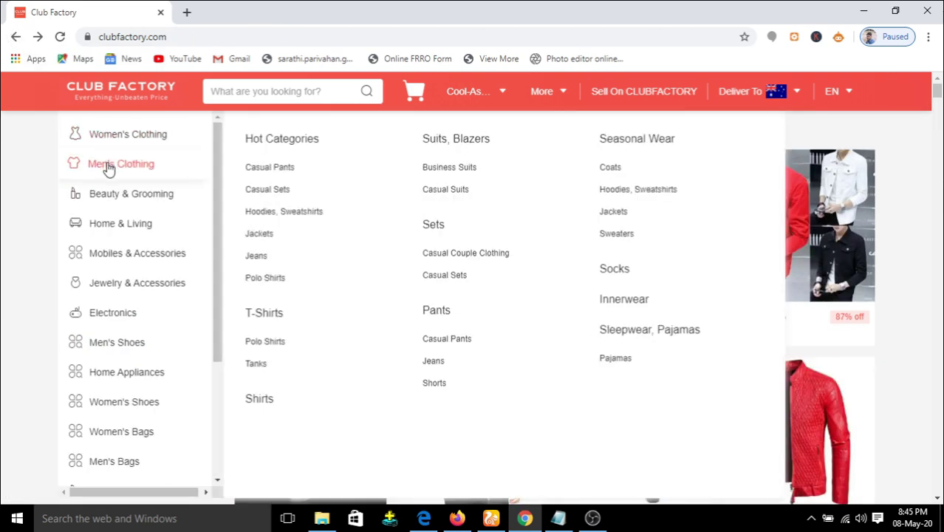
left_click(270, 169)
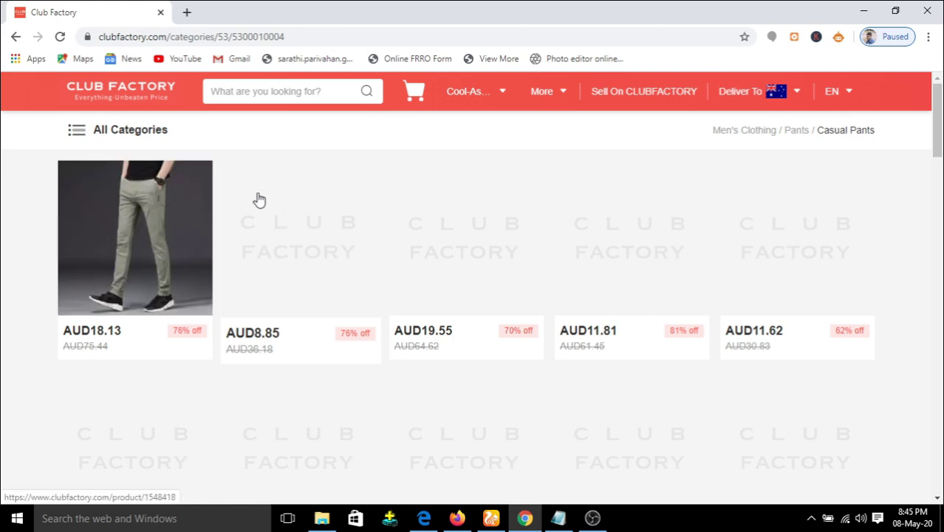
left_click(17, 38)
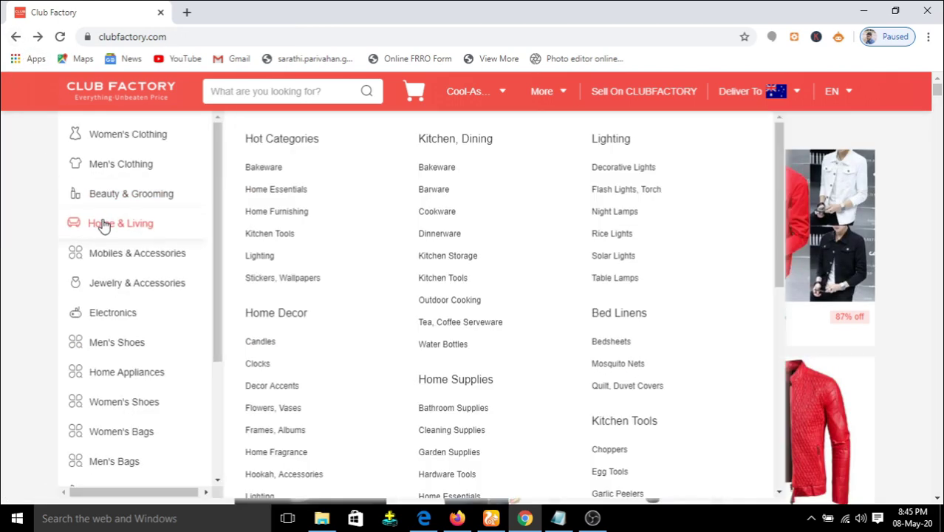
Check that Kitchen Tools in the Home & Living hot categories opens its category page, and return to the home page.
left_click(270, 235)
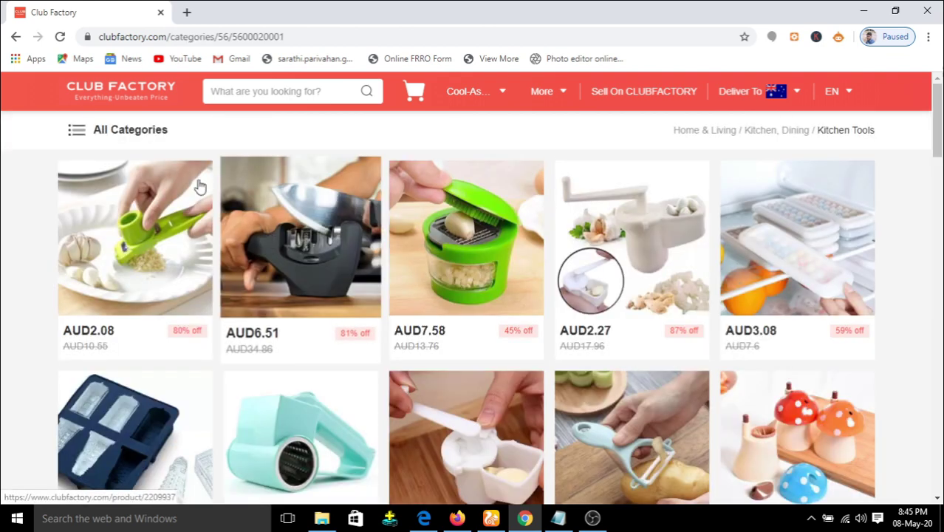
left_click(15, 38)
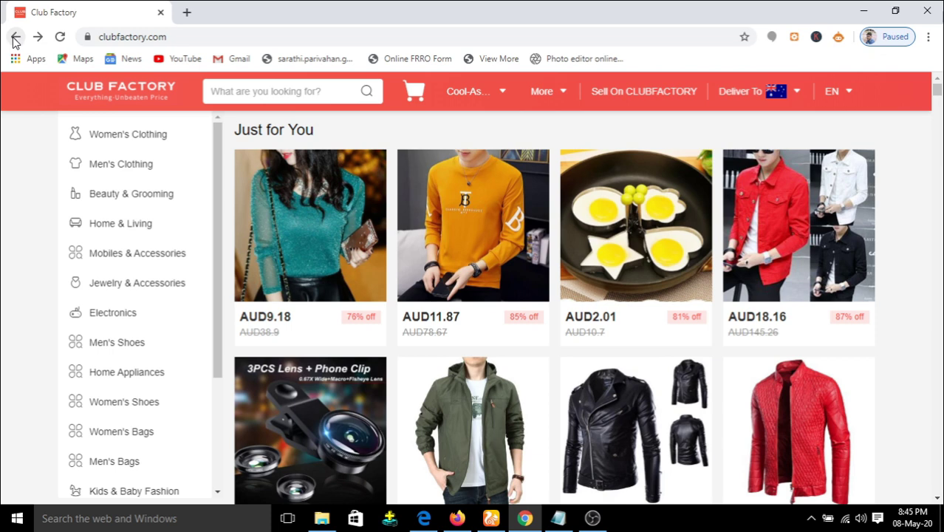
mouse_move(107, 157)
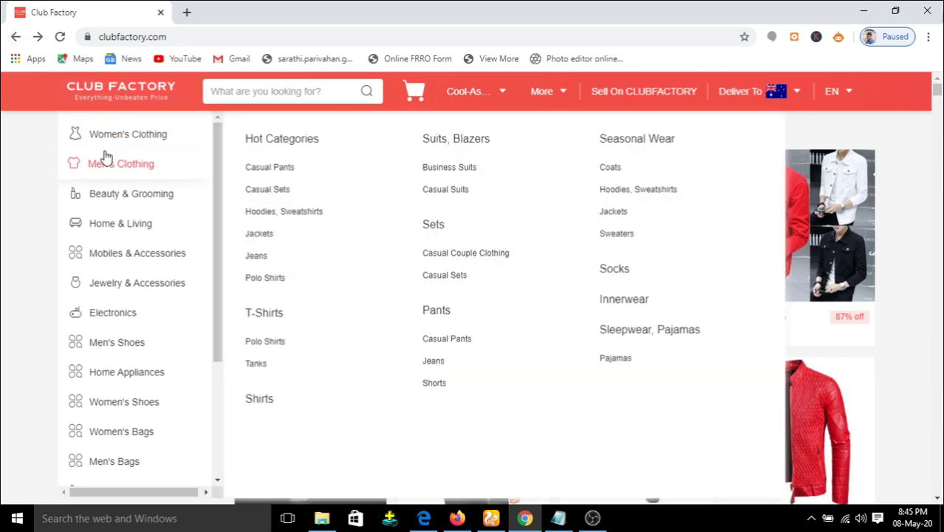